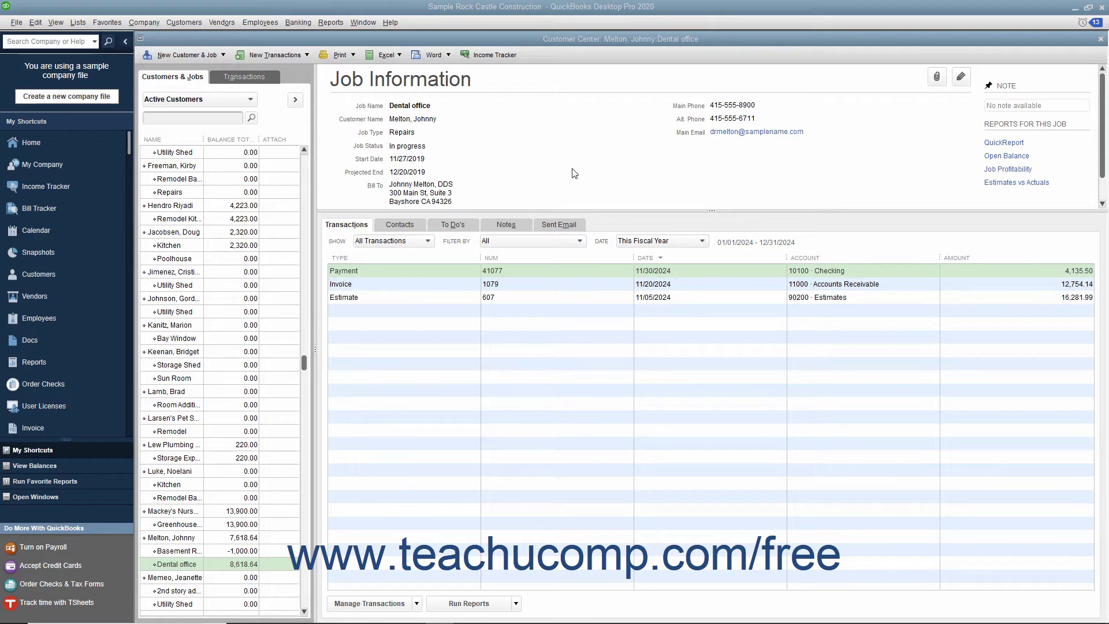
Step: From the Dental office job in the Customer Center, bring up the Lists menu
click(79, 23)
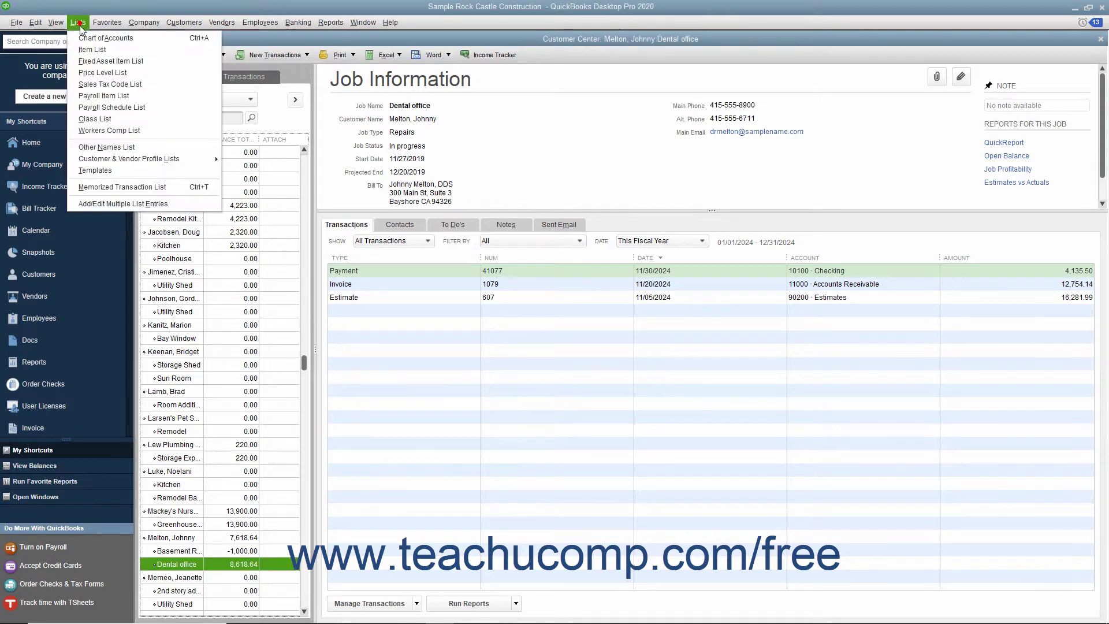
Step: Reactivate the inactive Account for Credit Transfer through the Chart of Accounts, then hide inactive accounts again
click(87, 38)
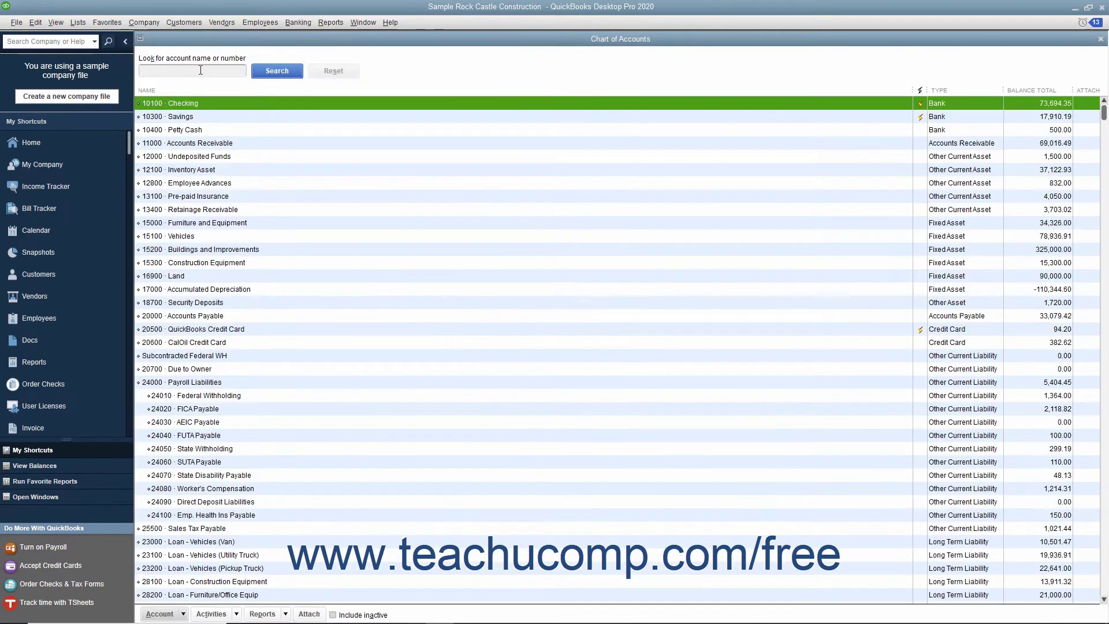
click(333, 616)
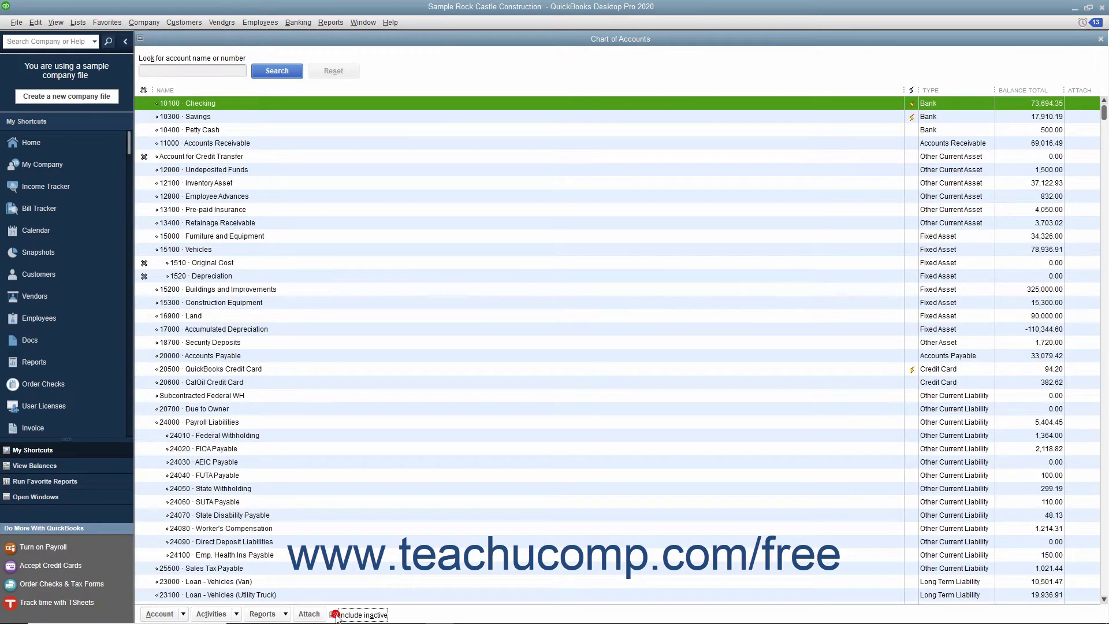
click(250, 161)
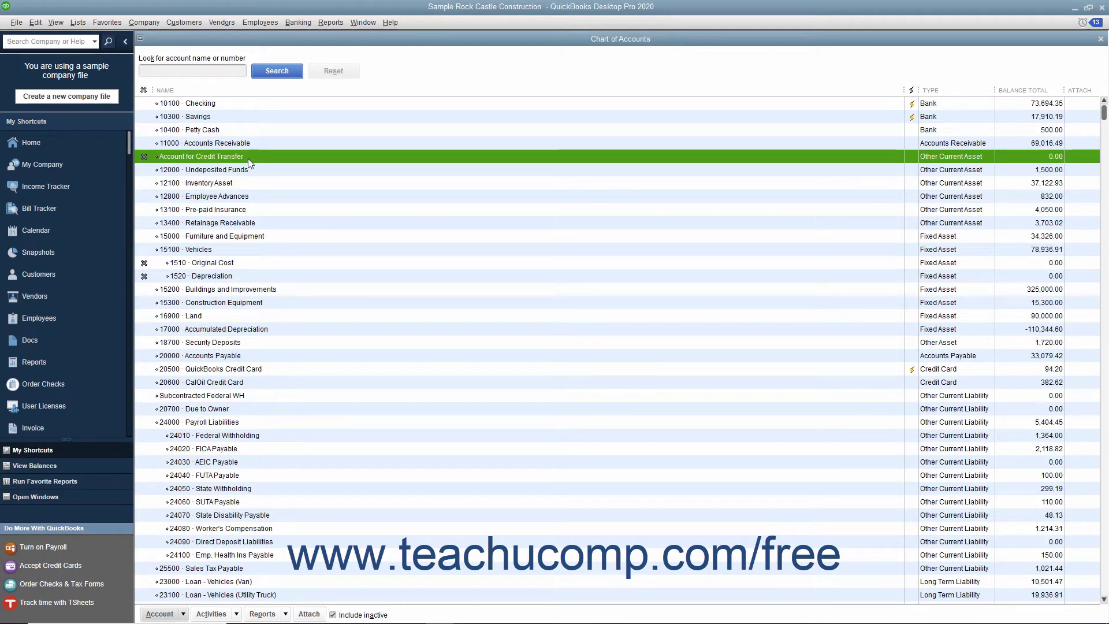
double_click(248, 158)
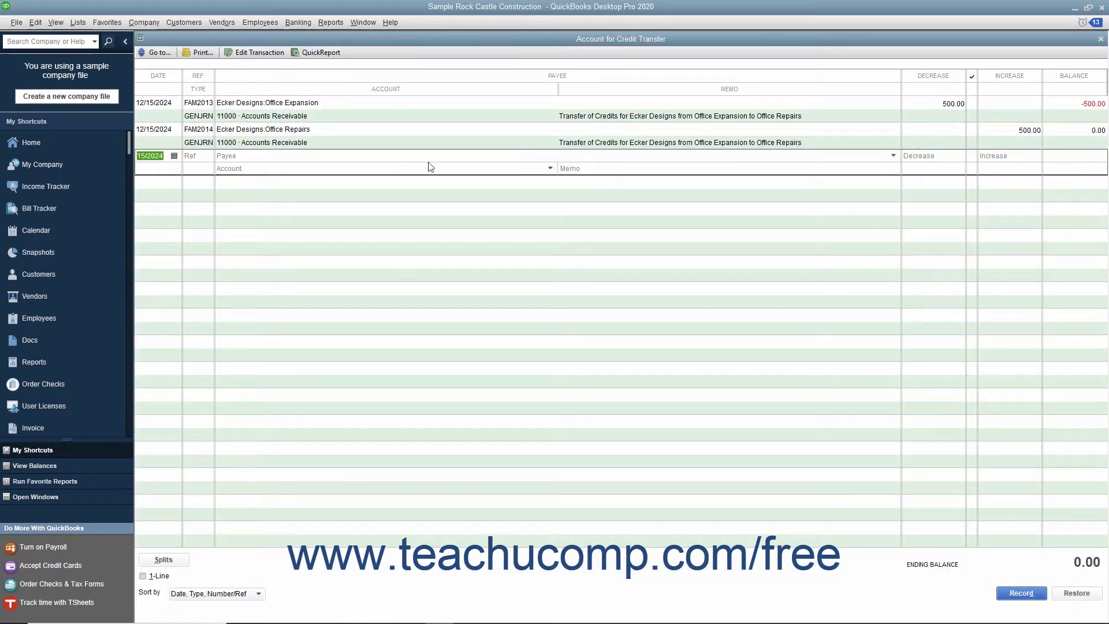
click(1101, 39)
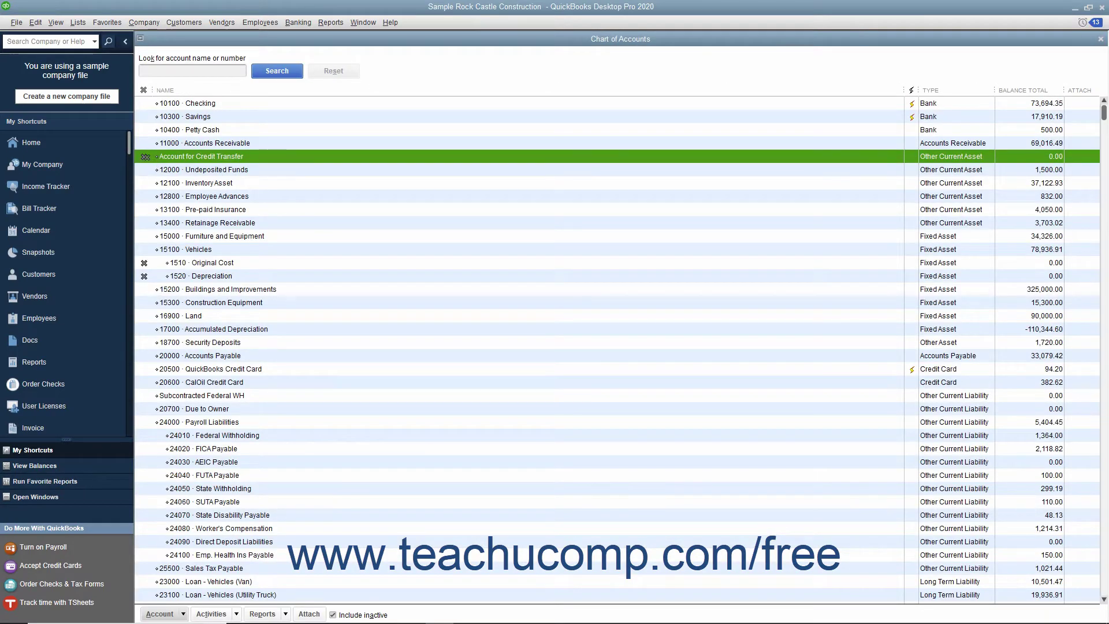
click(334, 615)
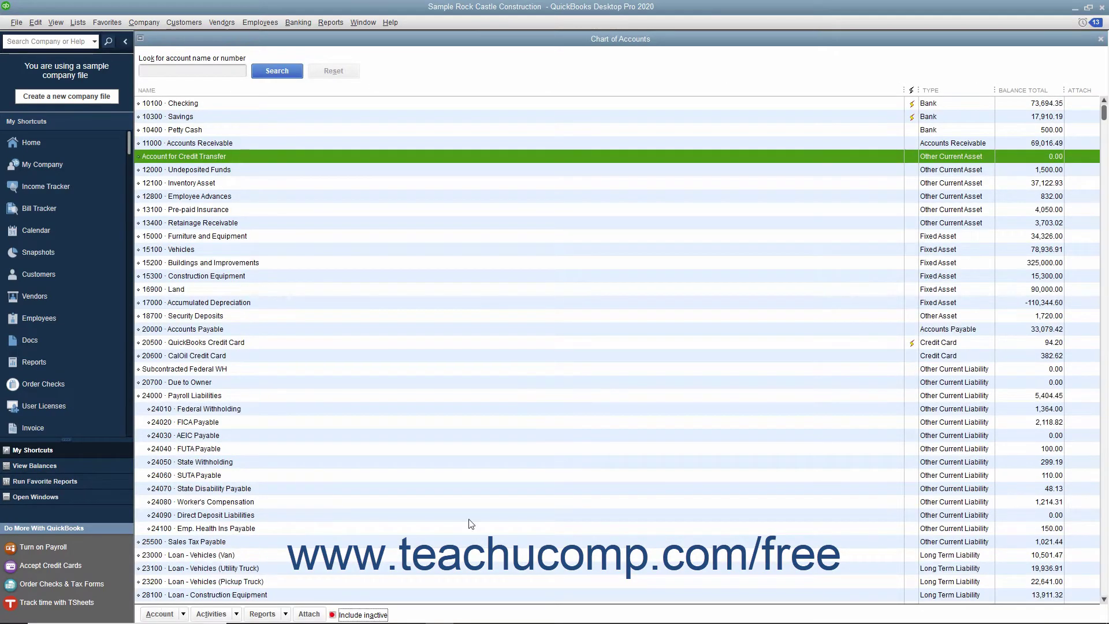
click(1100, 39)
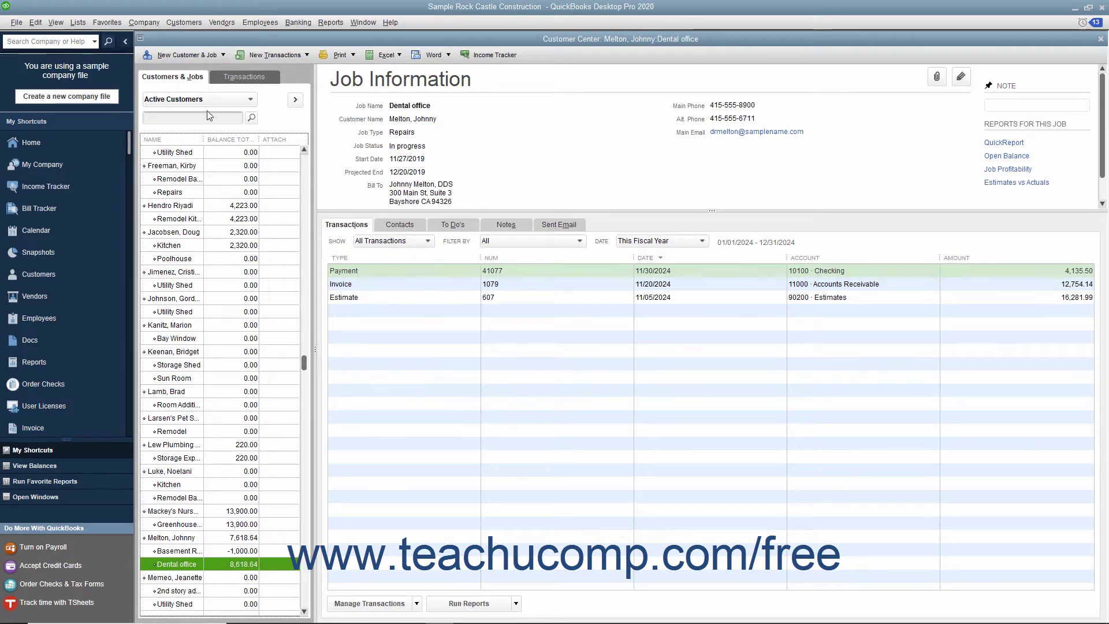
click(155, 25)
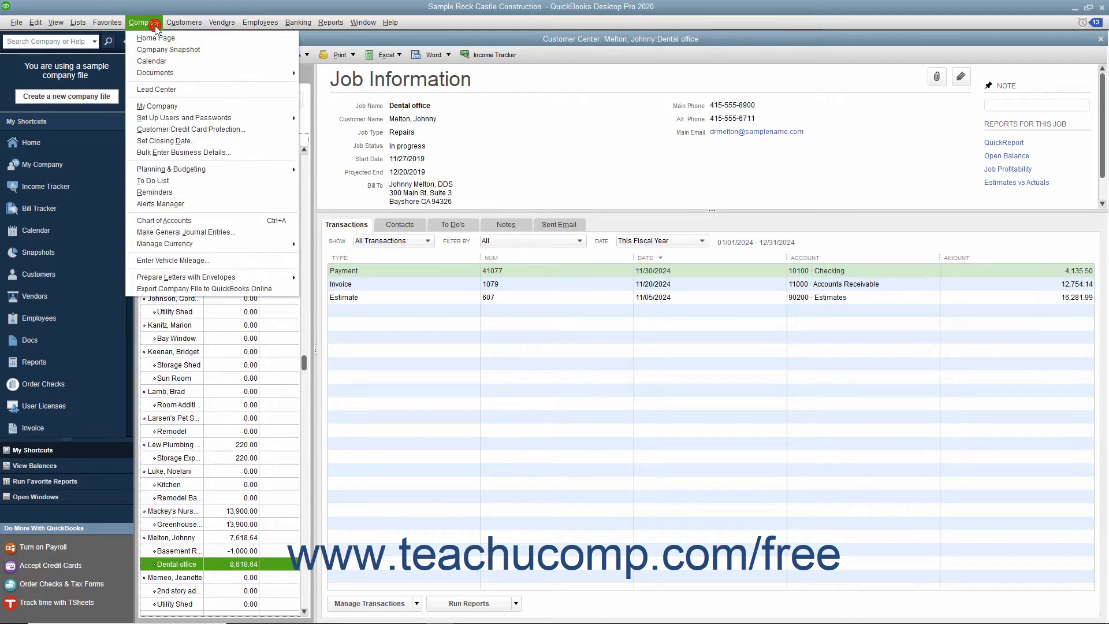
Step: In a new journal entry, debit 11000 Accounts Receivable 1,000 for the Basement Remodel job
click(231, 234)
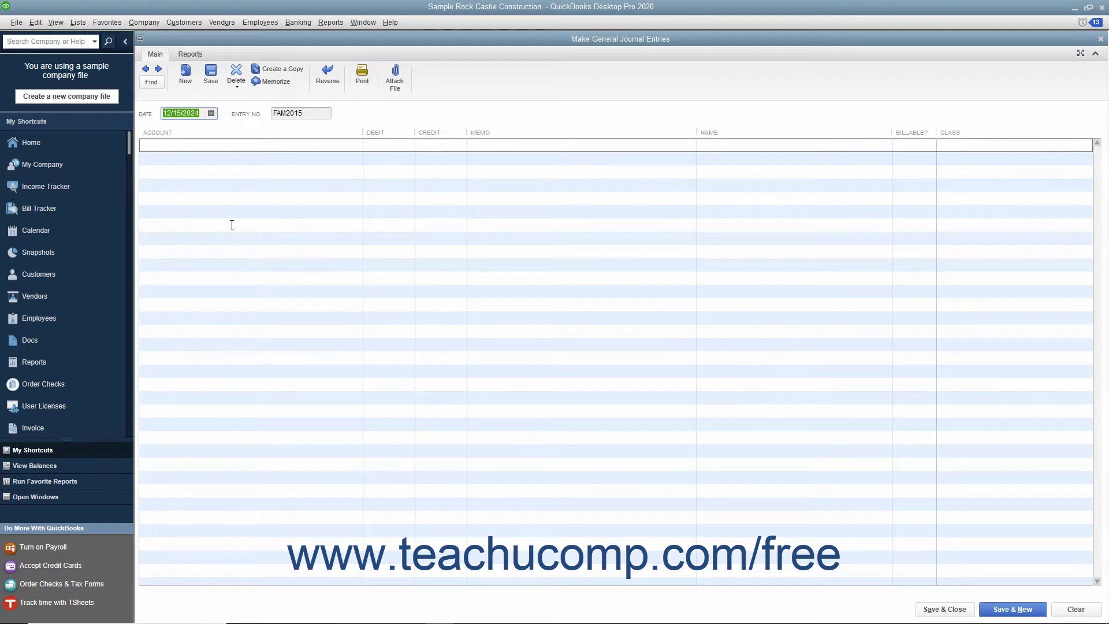
click(254, 145)
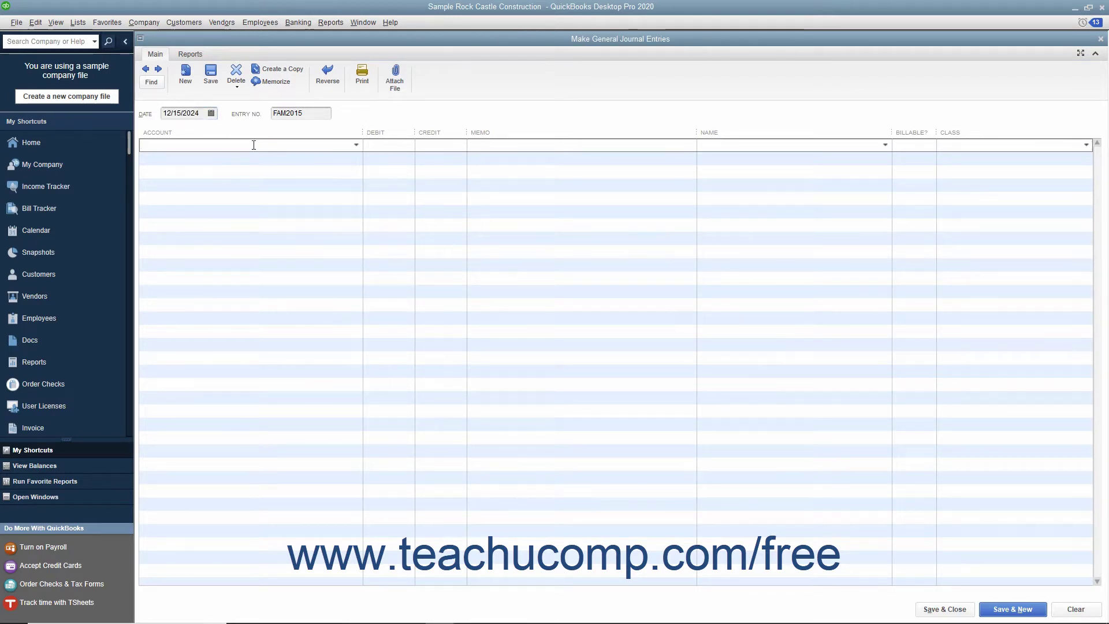
click(356, 146)
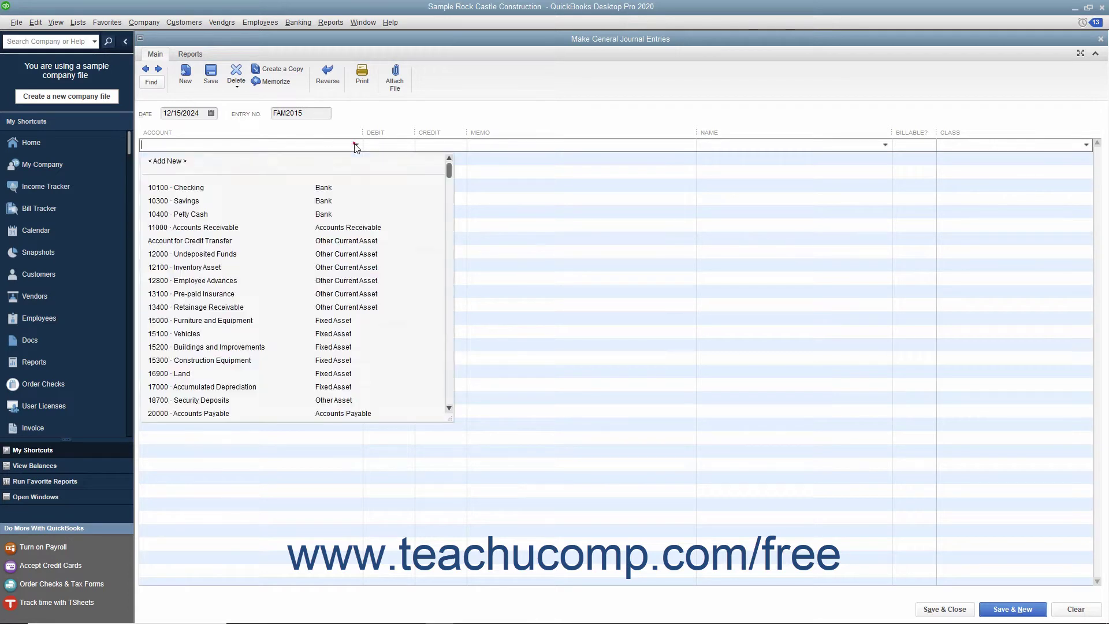
click(278, 230)
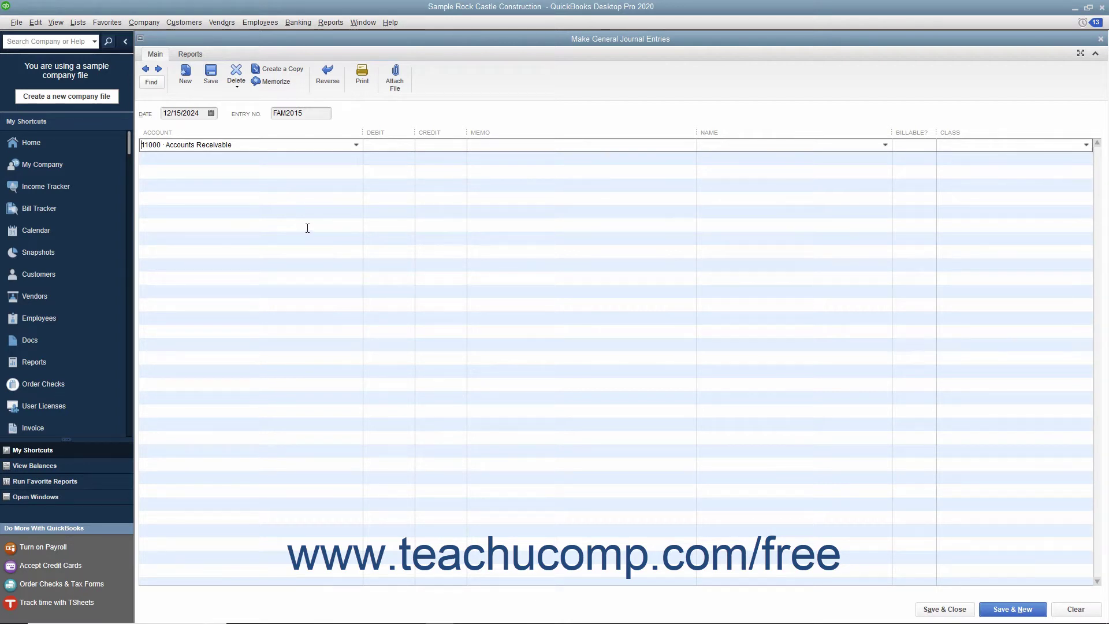
click(383, 145)
text(1000)
click(882, 146)
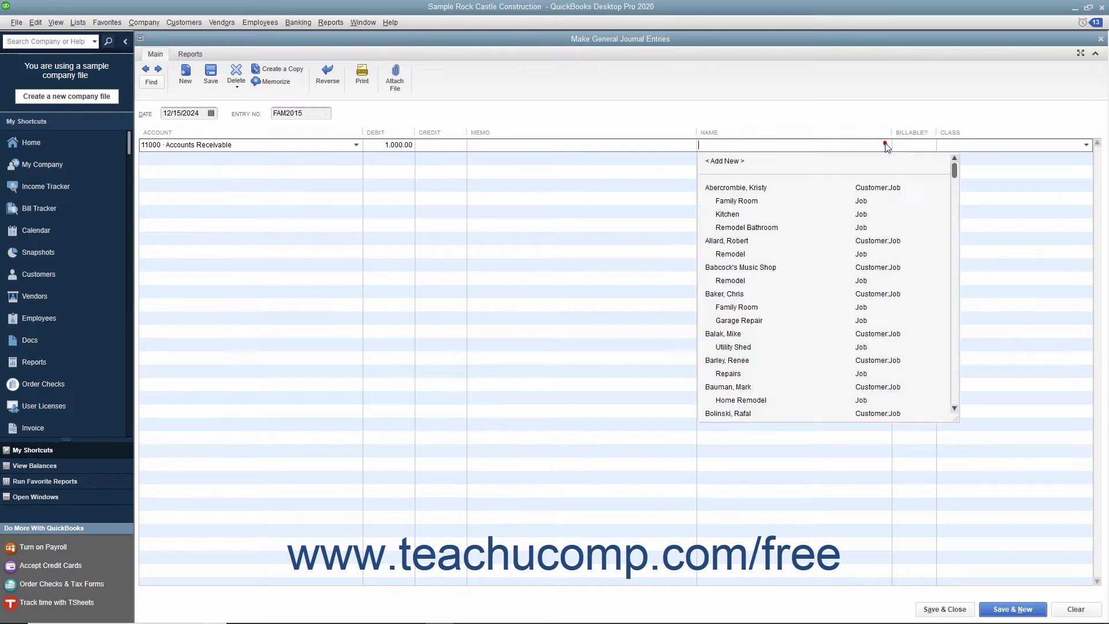
scroll(785, 312, down, 5)
click(783, 308)
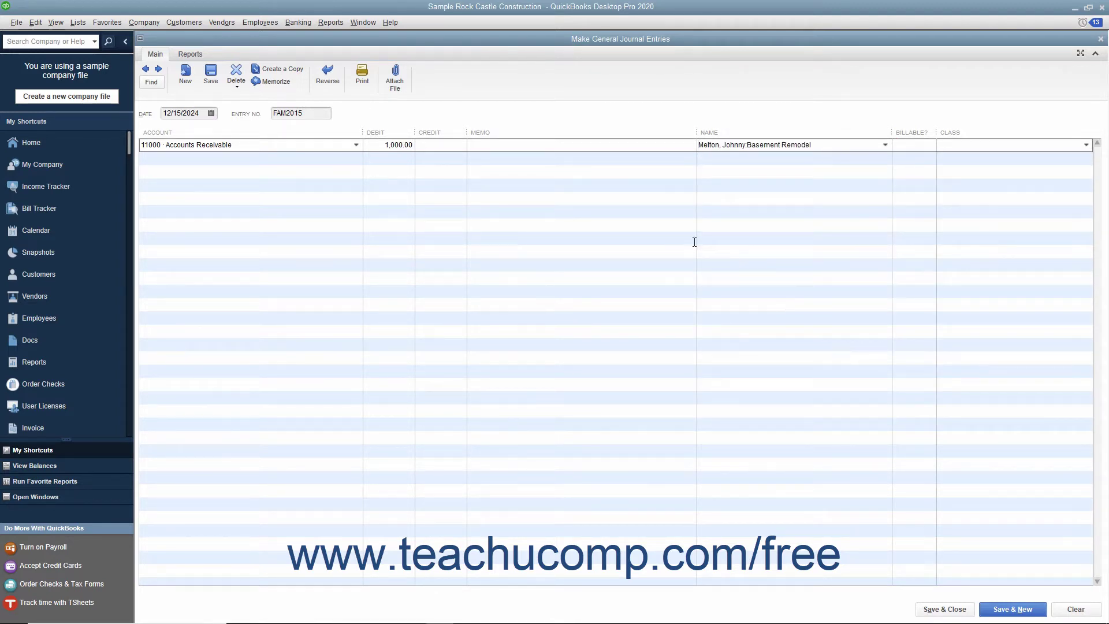
Step: Credit Account for Credit Transfer on line two and save the journal entry
click(339, 157)
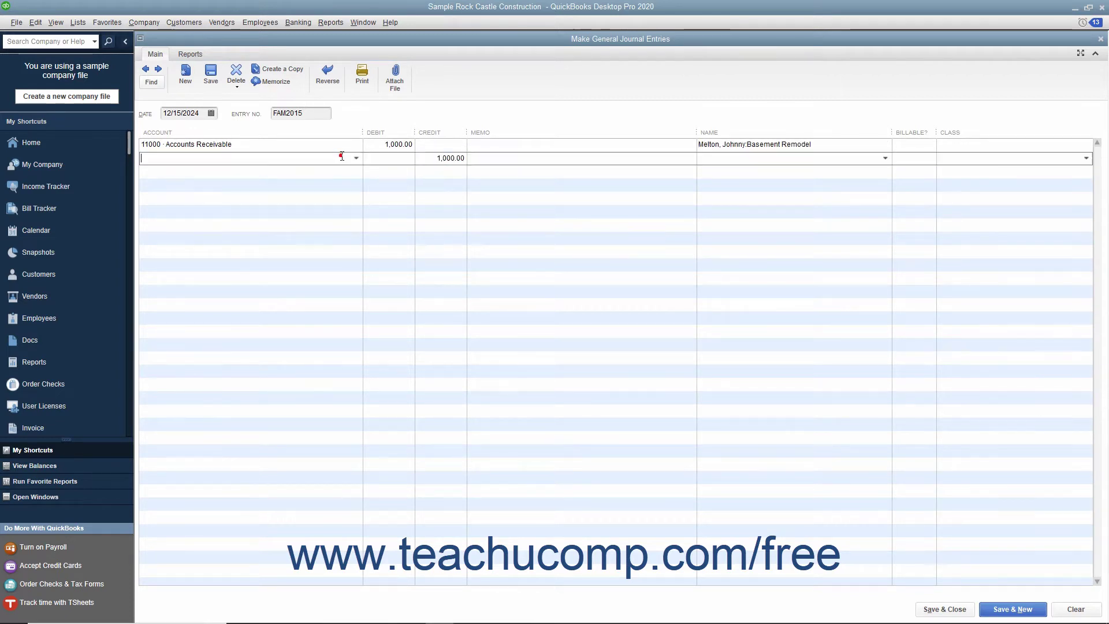
click(355, 159)
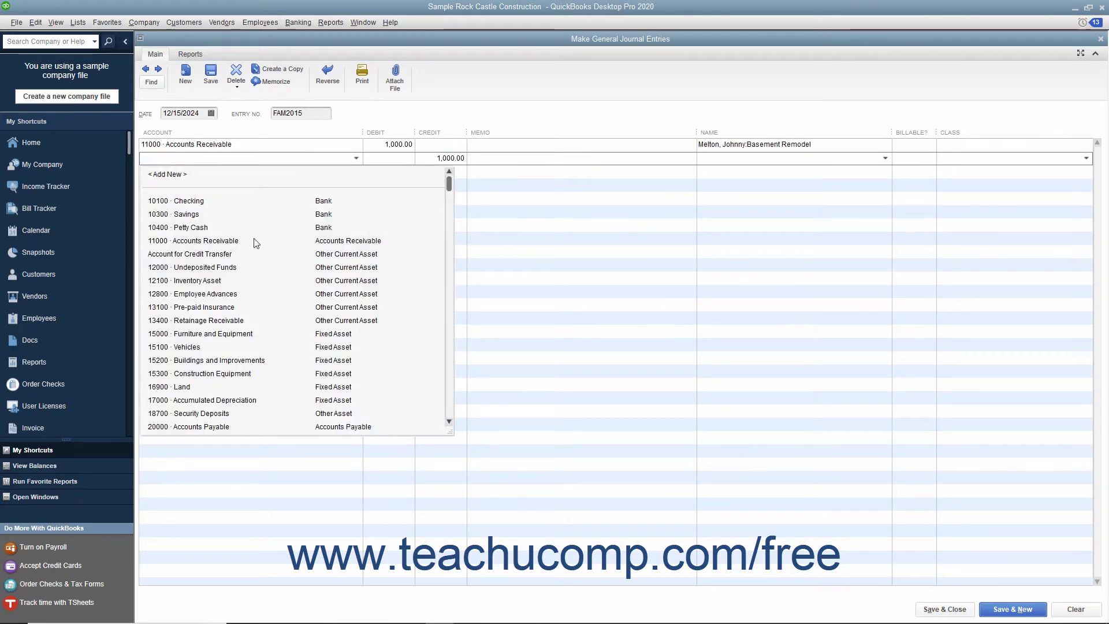
click(233, 254)
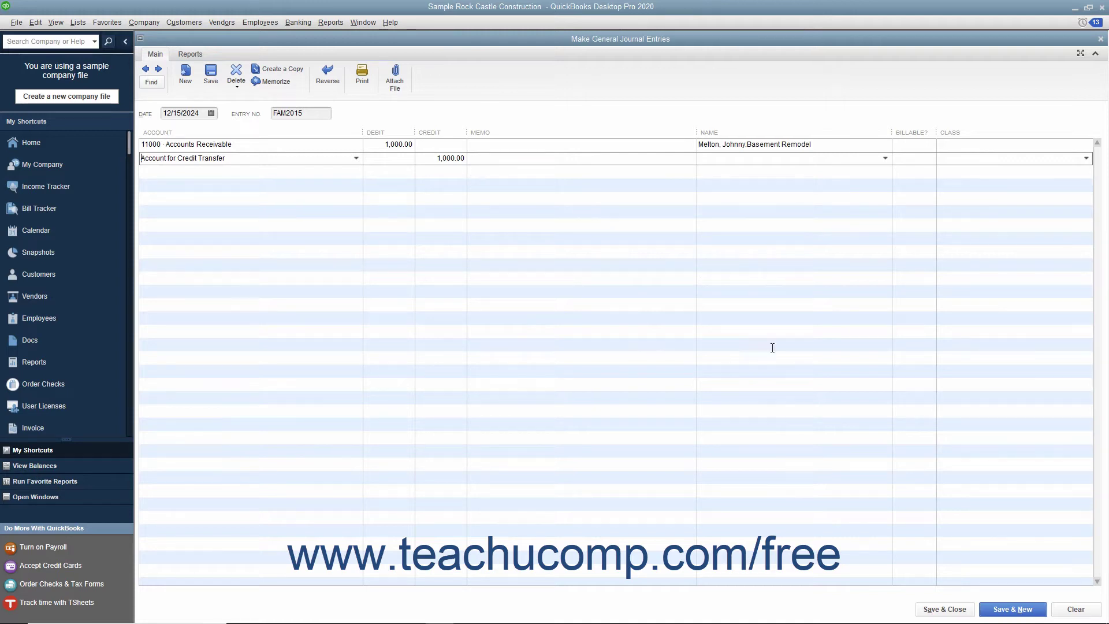
click(931, 608)
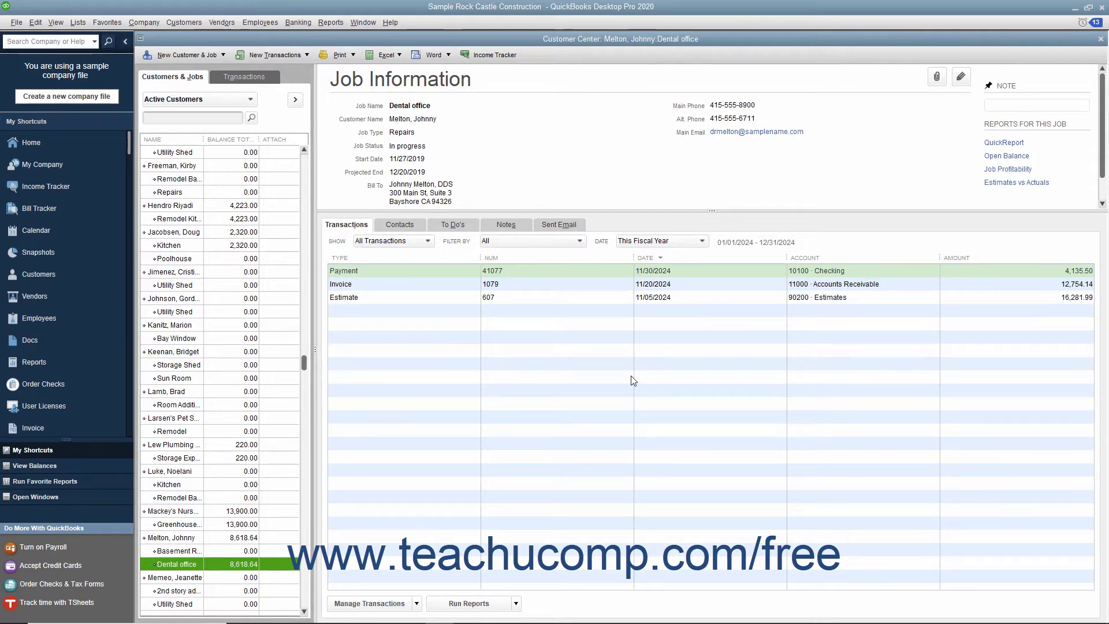
Step: Select the Basement Remodel job and open its 1,000.00 payment, check 4582
click(189, 20)
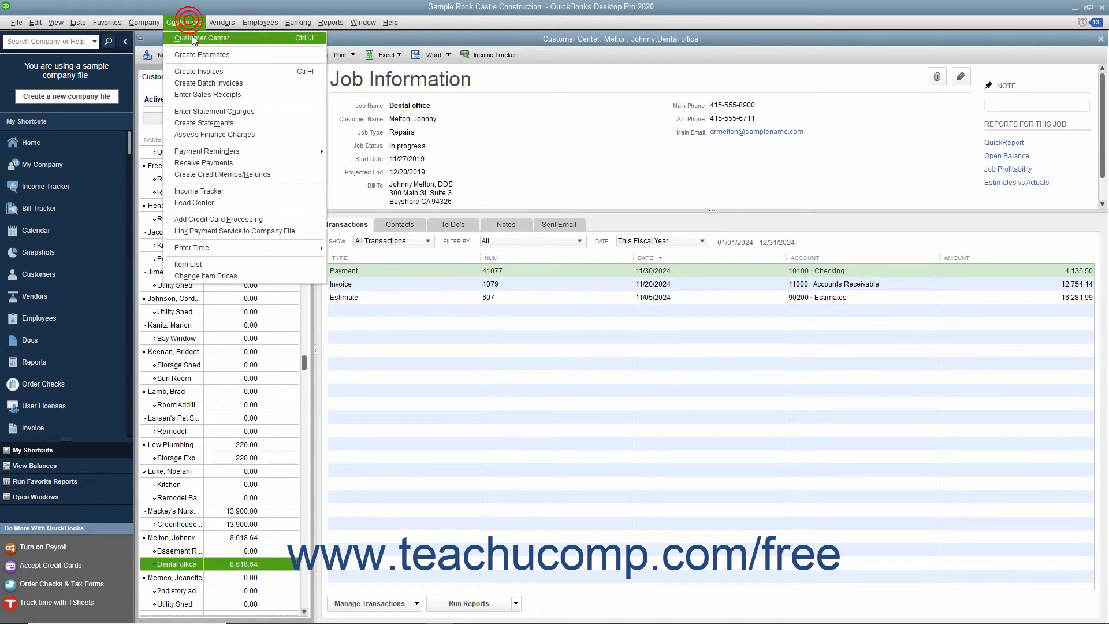
click(192, 36)
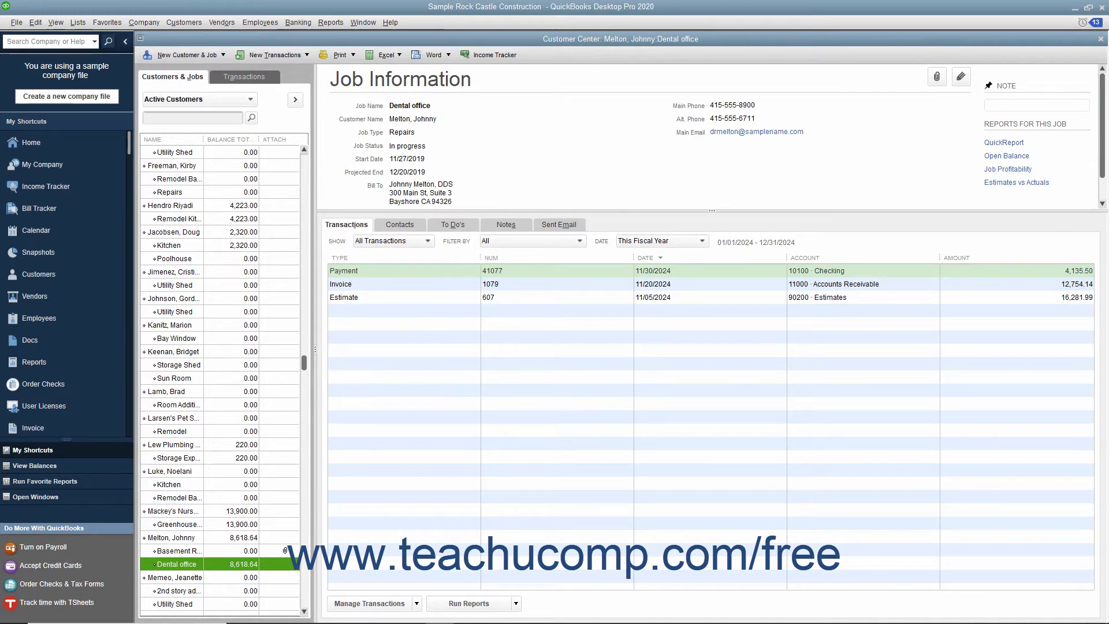
click(193, 552)
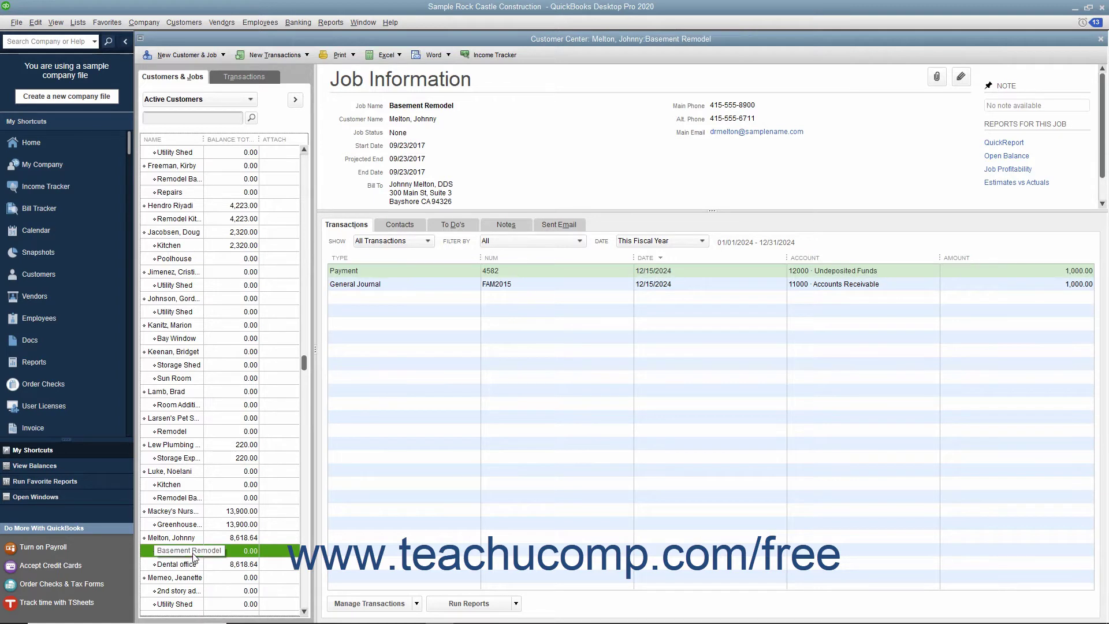
click(351, 228)
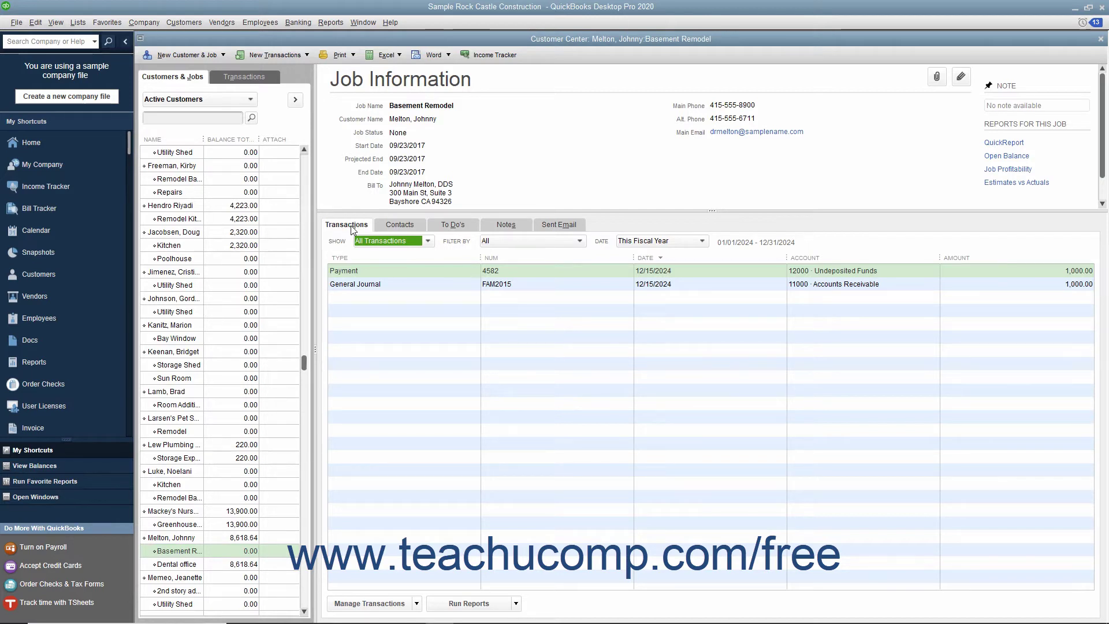
double_click(379, 277)
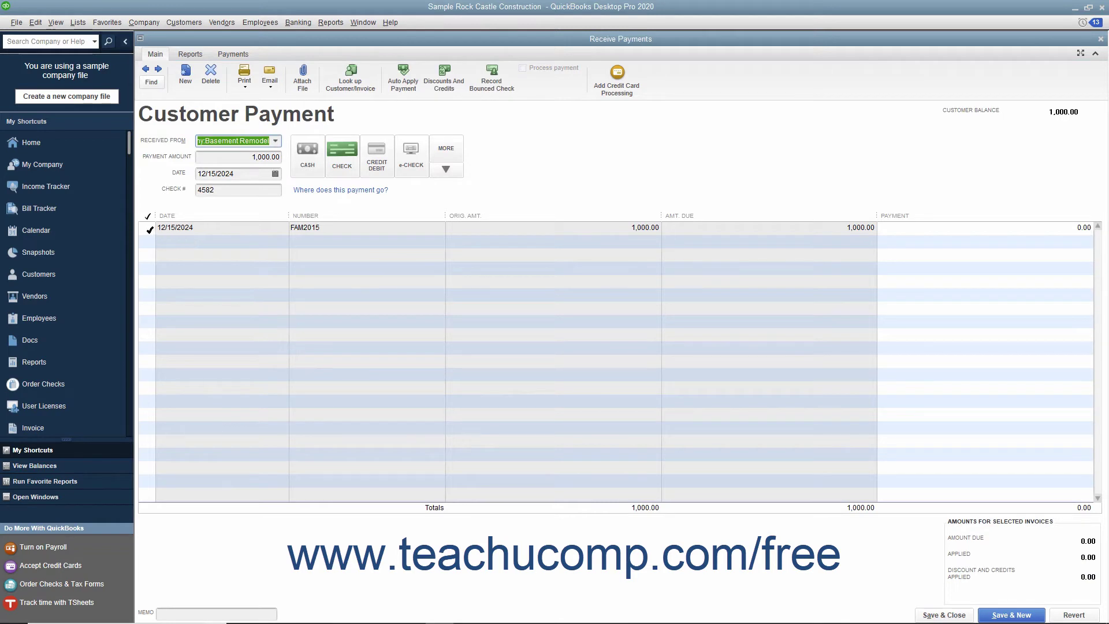
Step: Apply payment 4582's 1,000.00 to journal entry FAM2015, save, and confirm recording the change
click(189, 231)
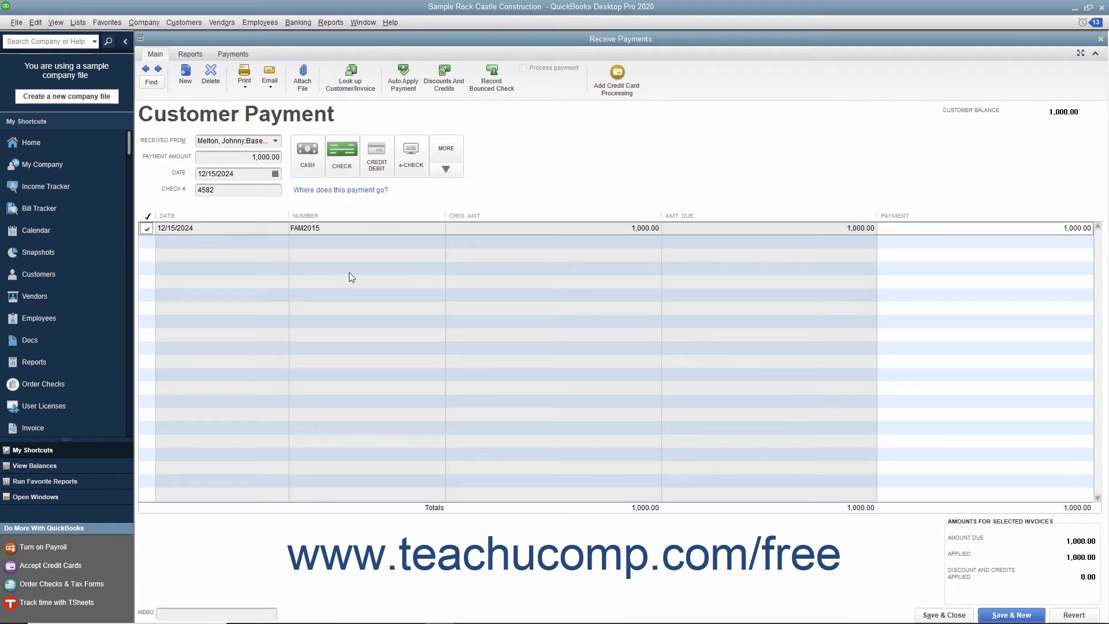
click(931, 615)
click(512, 192)
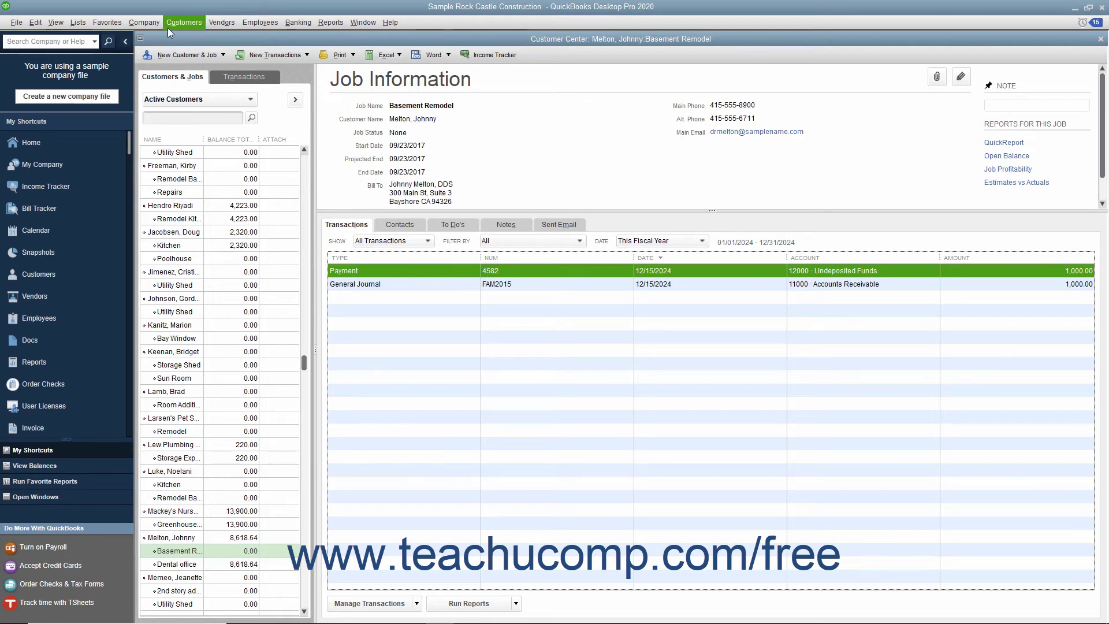
Step: In a new journal entry, credit Accounts Receivable 1,000 for the Dental office job
click(144, 22)
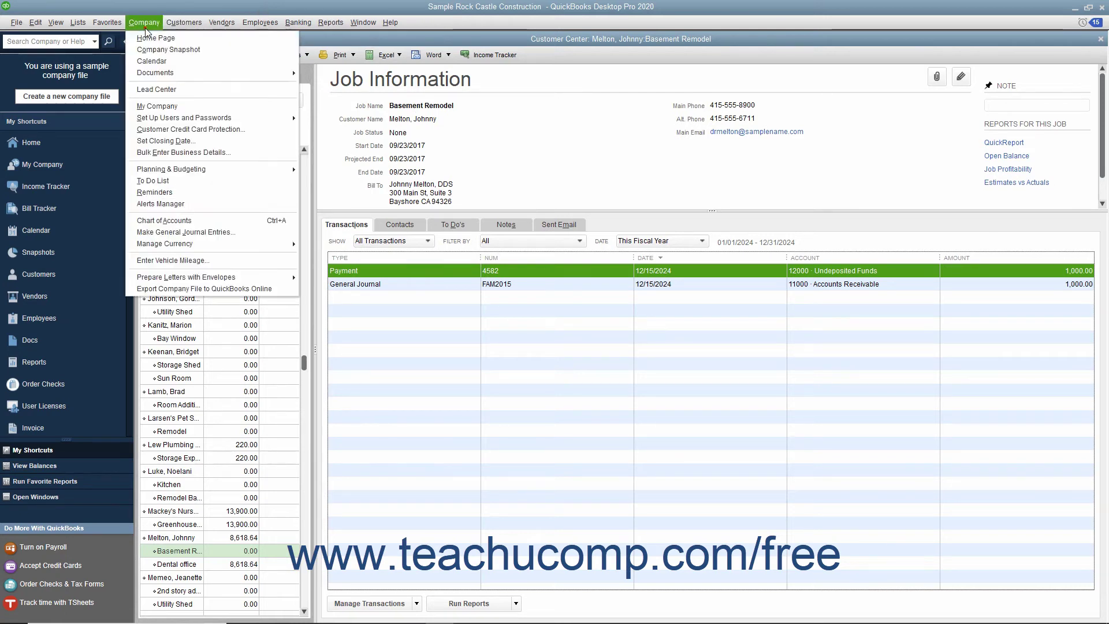
click(213, 231)
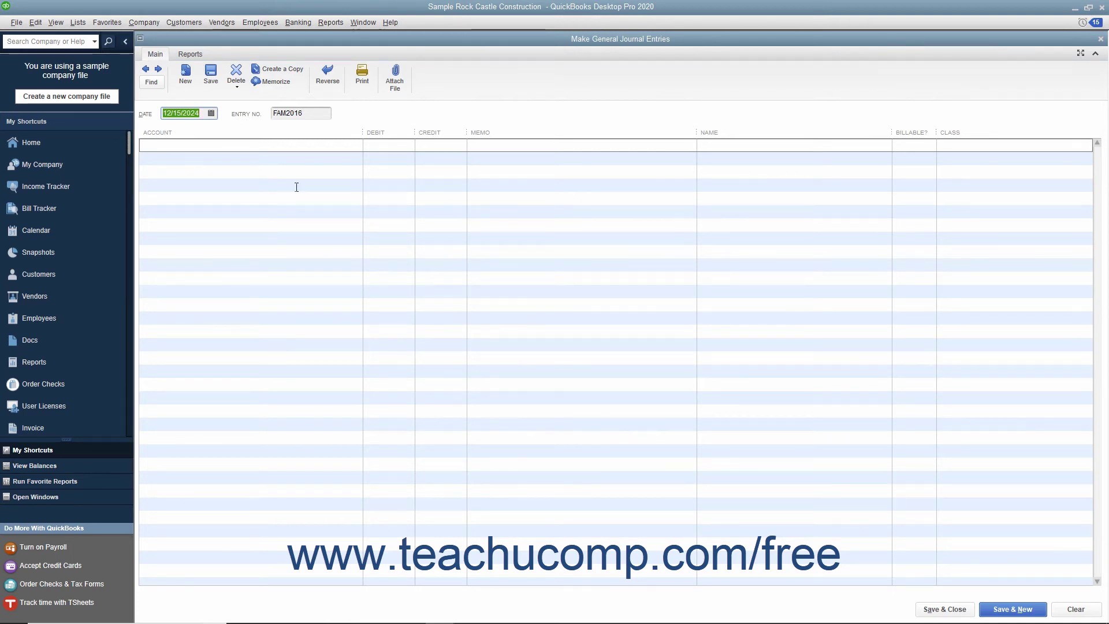
click(353, 144)
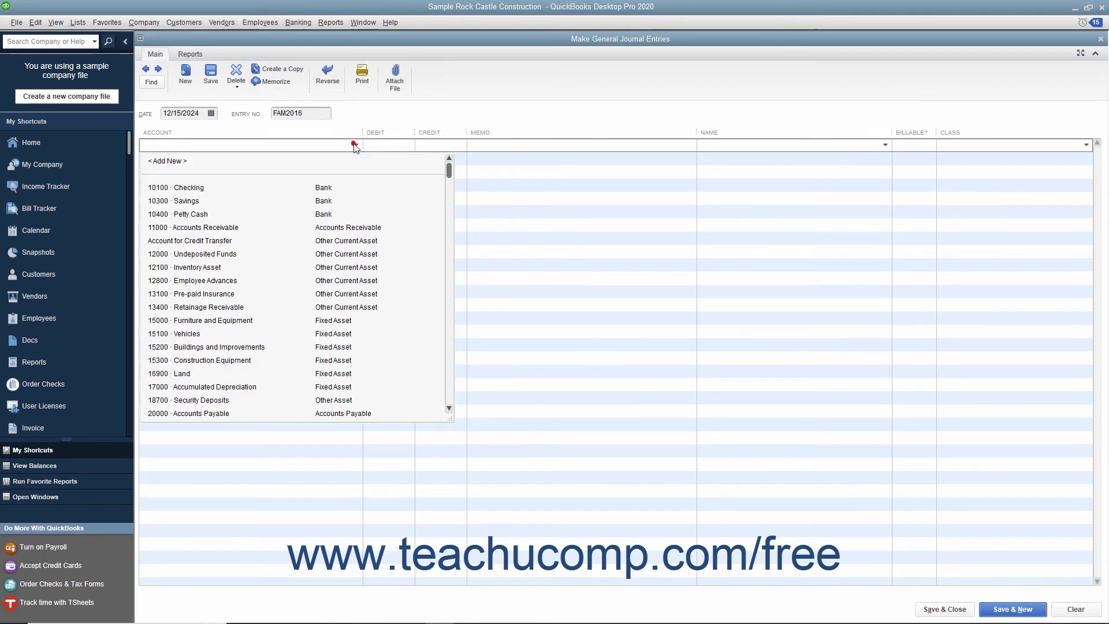
click(272, 223)
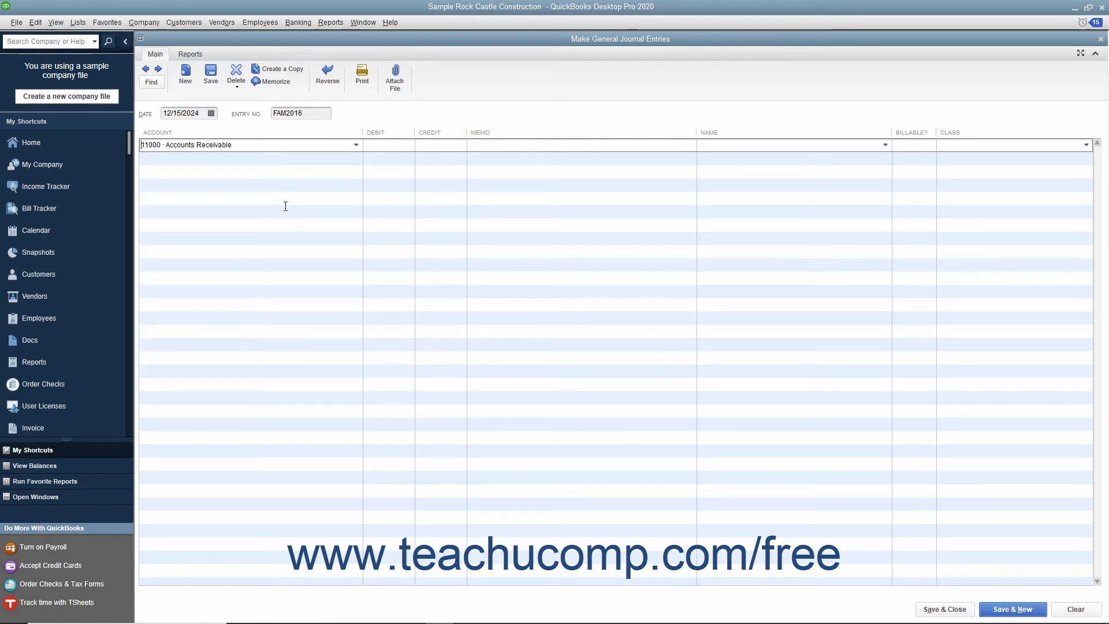
click(428, 145)
text(1000)
click(886, 145)
scroll(774, 260, down, 10)
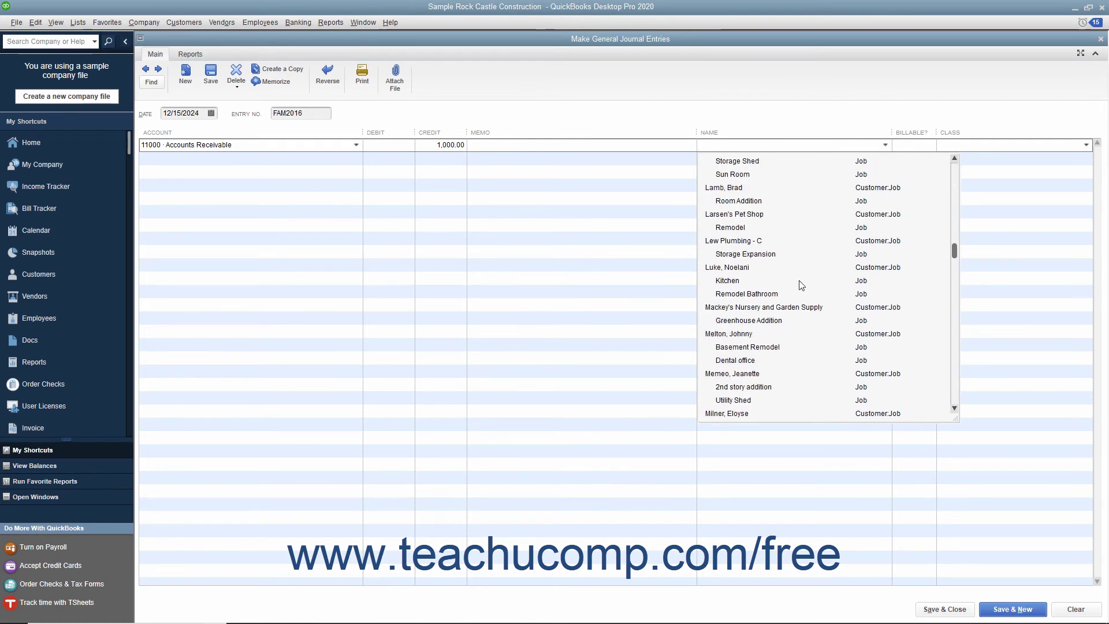
click(768, 351)
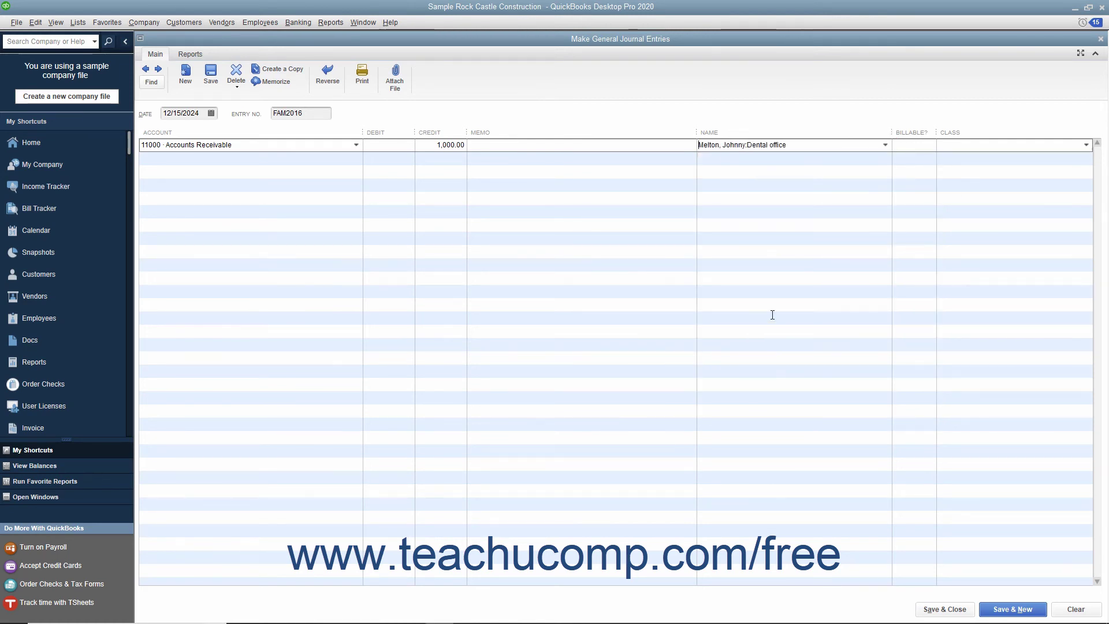
Step: Debit Account for Credit Transfer 1,000.00 on line two and save the entry
click(333, 159)
click(356, 159)
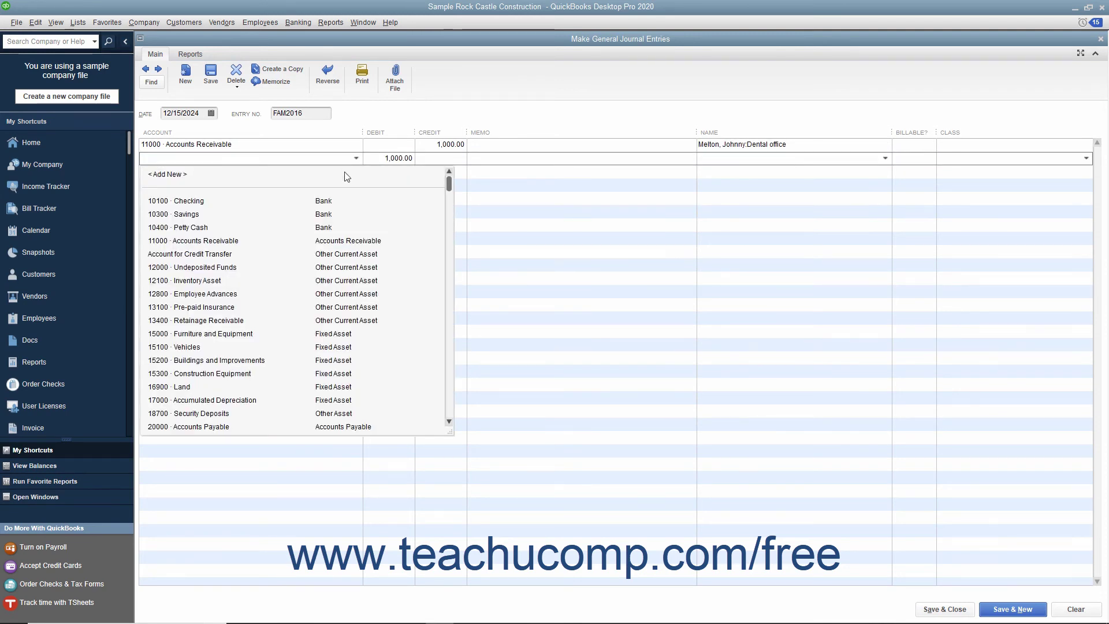
click(240, 255)
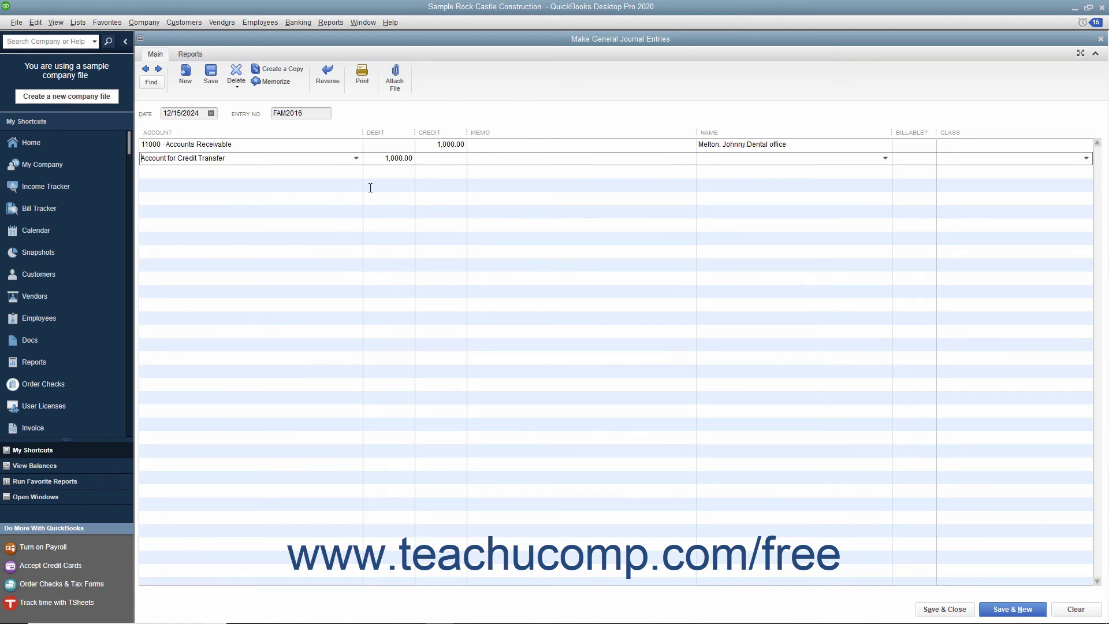
click(379, 159)
click(943, 610)
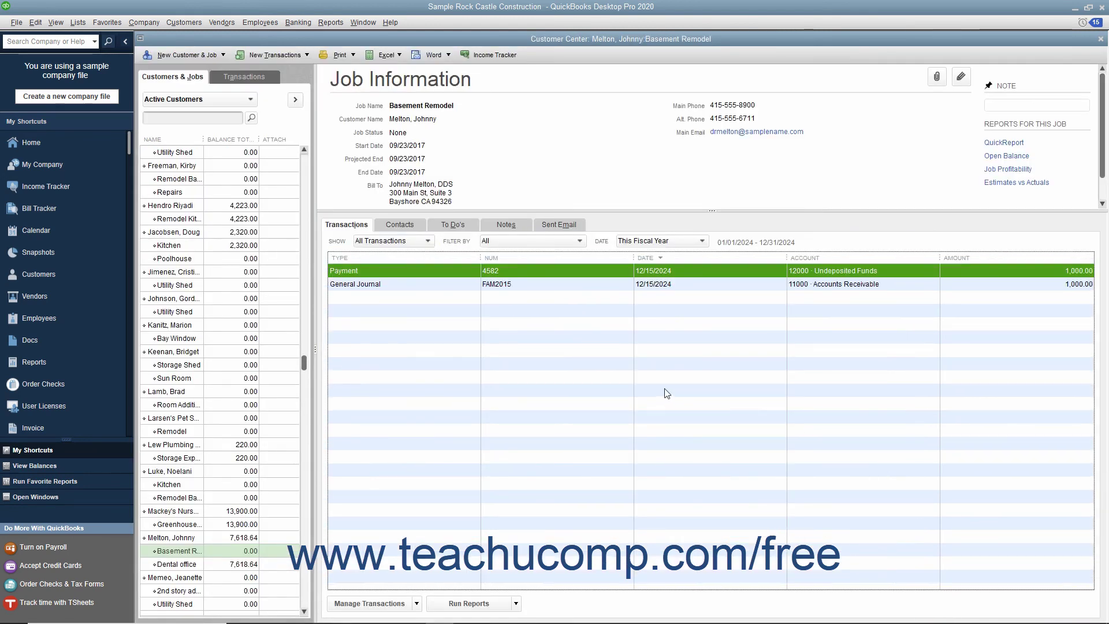
Step: Start a Dental office payment and apply the 1,000.00 FAM2016 credit to invoice 1079
click(189, 567)
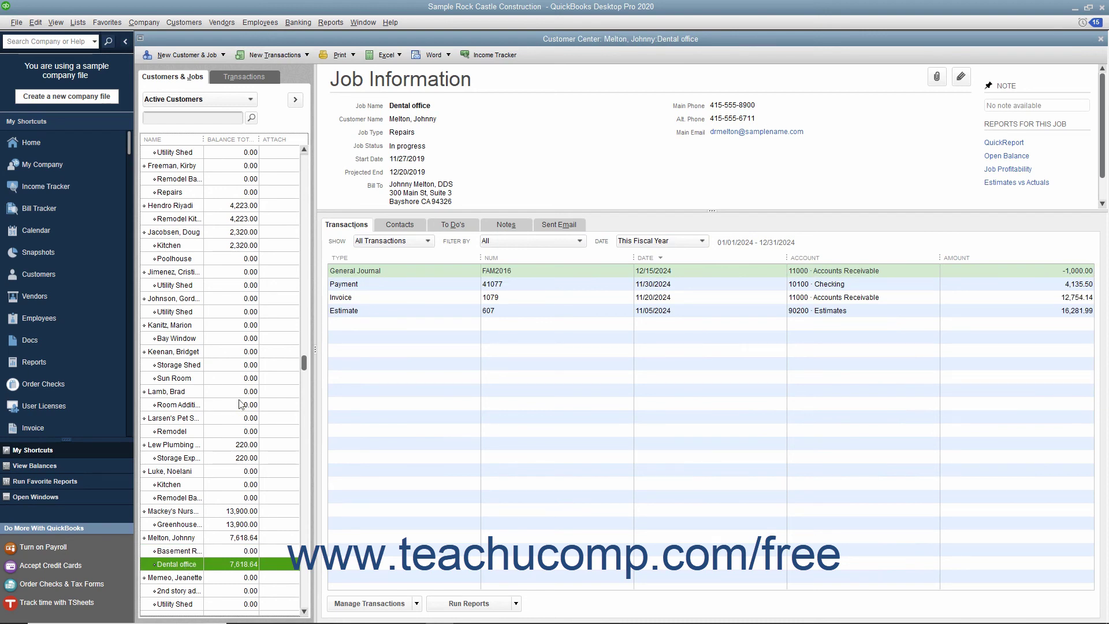
click(306, 56)
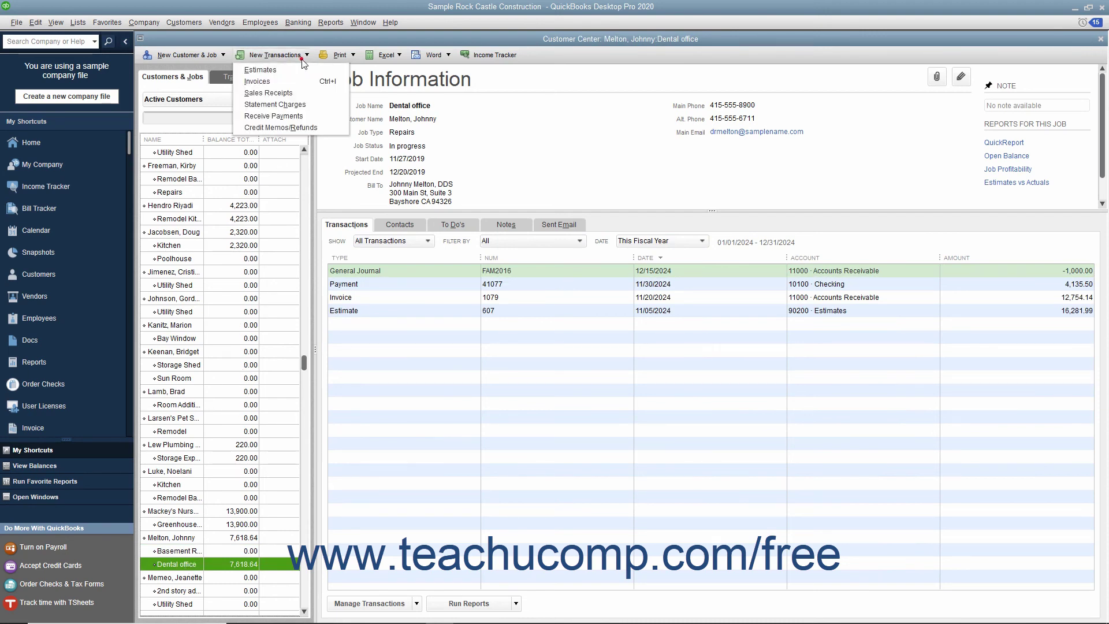
click(296, 117)
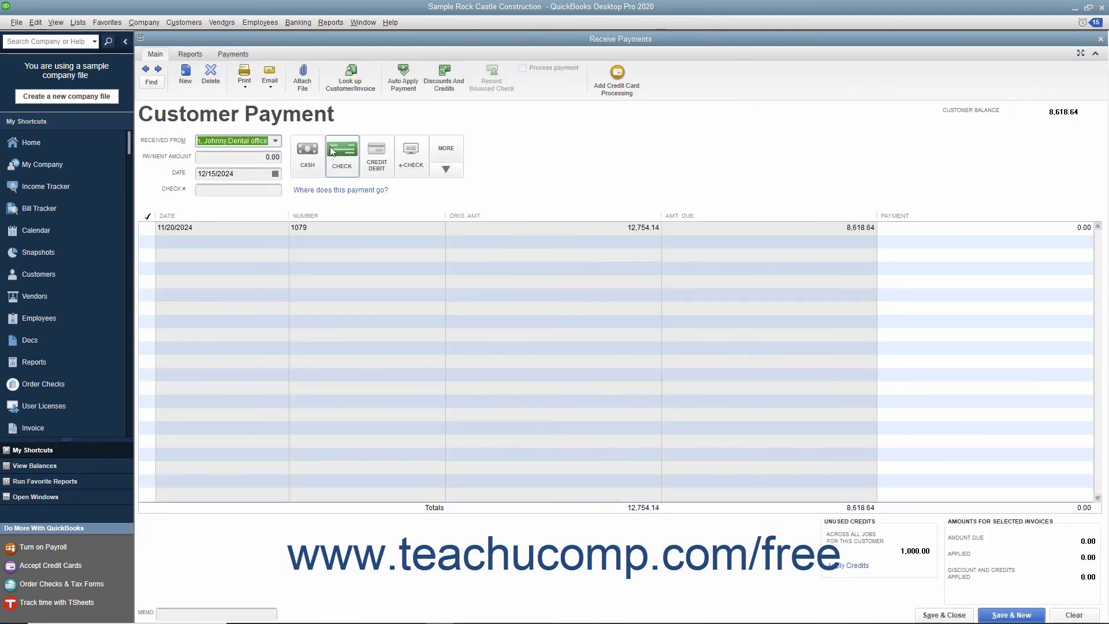
click(433, 90)
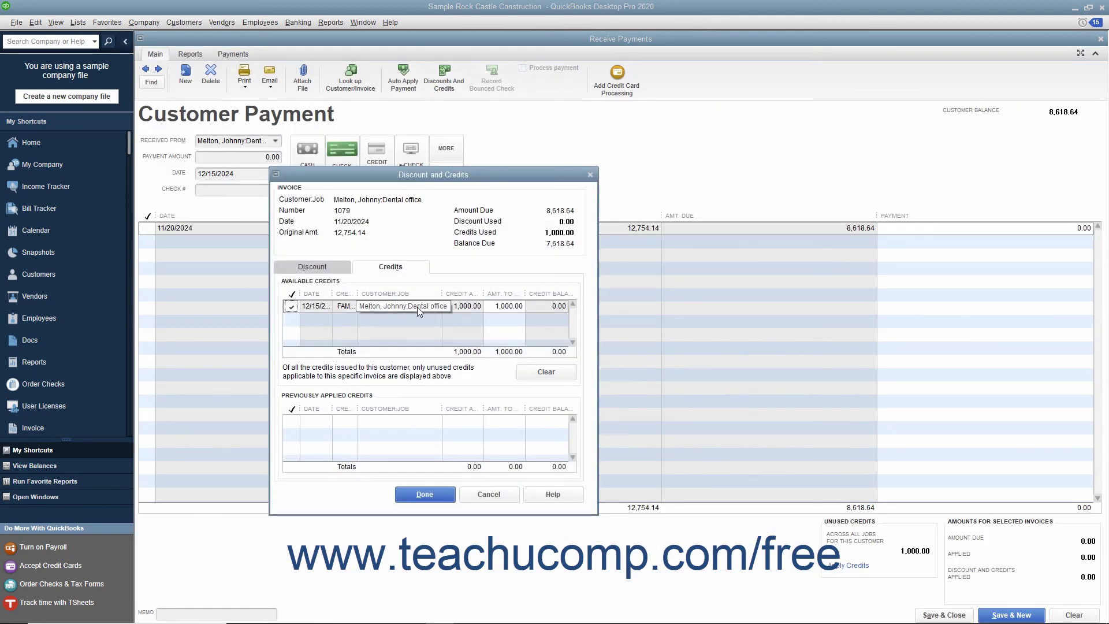